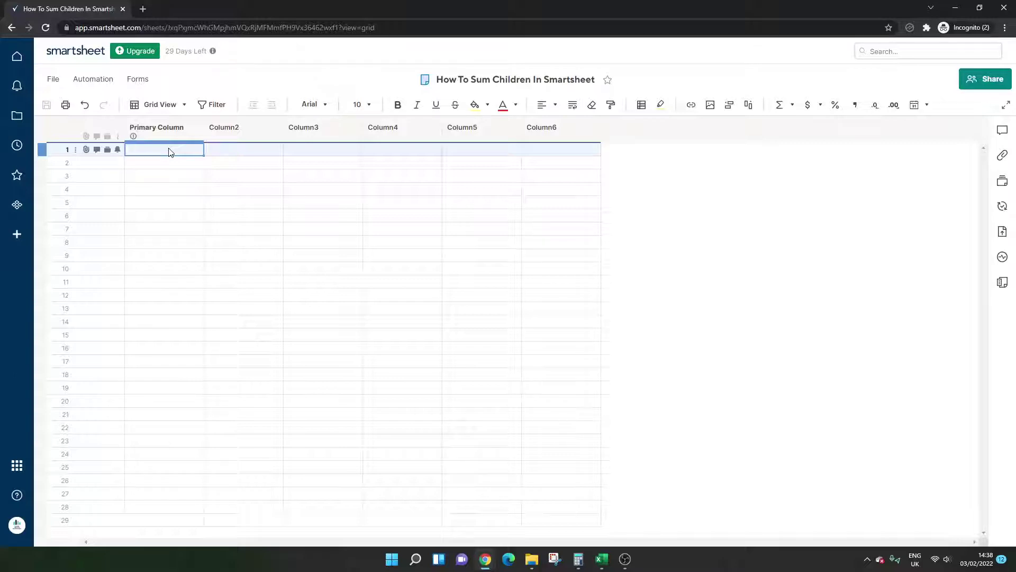
Step: Starting at row 3 of the Primary Column, enter the numbers 1 through 5 down the column
{"action": "key", "text": "Down"}
{"action": "key", "text": "Right"}
{"action": "key", "text": "Down"}
{"action": "key", "text": "Left"}
{"action": "type", "text": "1"}
{"action": "key", "text": "Return"}
{"action": "type", "text": "2"}
{"action": "key", "text": "Return"}
{"action": "type", "text": "3"}
{"action": "key", "text": "Return"}
{"action": "type", "text": "4"}
{"action": "key", "text": "Return"}
{"action": "type", "text": "5"}
{"action": "key", "text": "Return"}
Step: Enter 6 through 10 in rows 8–12, then select all ten numbers to confirm they total 55
{"action": "type", "text": "6"}
{"action": "key", "text": "Return"}
{"action": "type", "text": "7"}
{"action": "key", "text": "Return"}
{"action": "type", "text": "8"}
{"action": "key", "text": "Return"}
{"action": "type", "text": "9"}
{"action": "key", "text": "Return"}
{"action": "type", "text": "103"}
{"action": "key", "text": "BackSpace"}
{"action": "key", "text": "Return"}
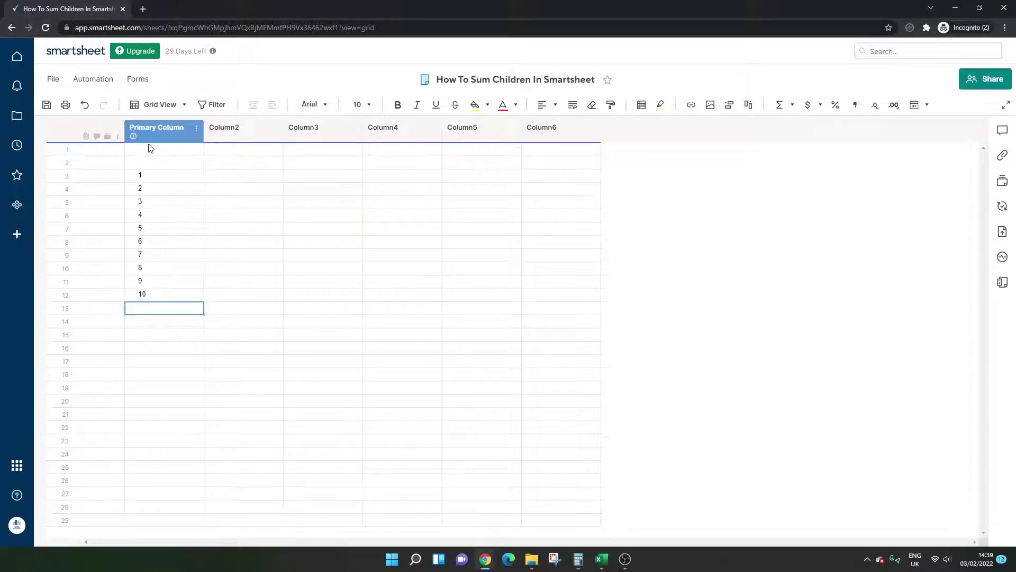
{"action": "left_click", "coordinate": [147, 178]}
{"action": "left_click_drag", "start_coordinate": [146, 181], "coordinate": [170, 295]}
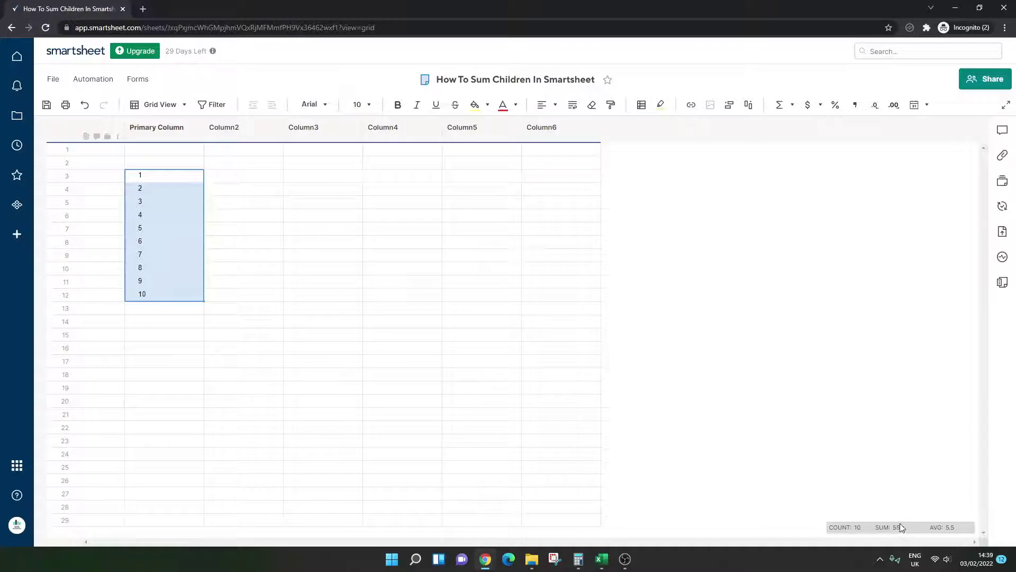
Step: Enter =SUM(CHILDREN) in row 2's Primary Column cell above the numbers
{"action": "left_click", "coordinate": [179, 166]}
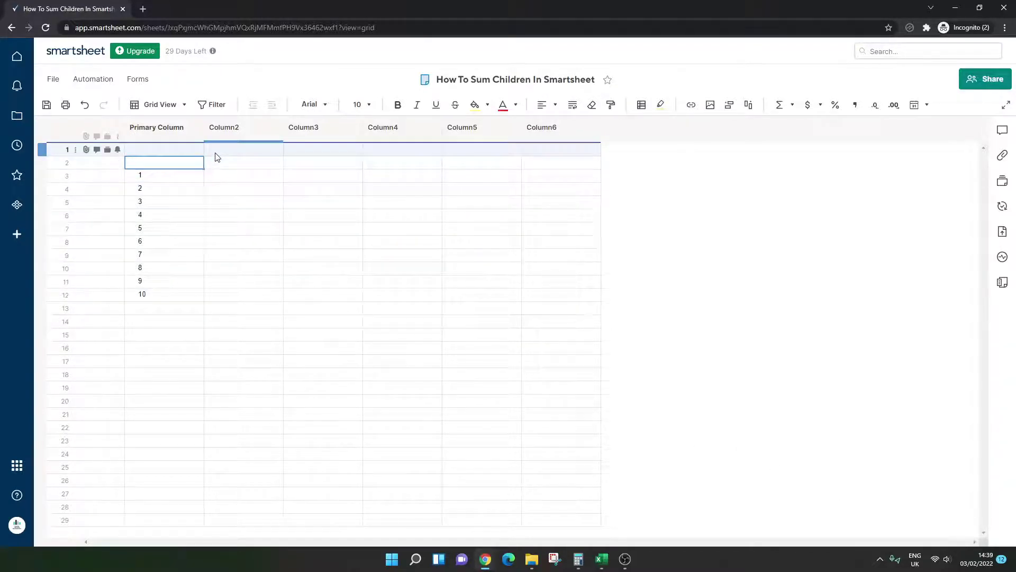
{"action": "type", "text": "=SUM"}
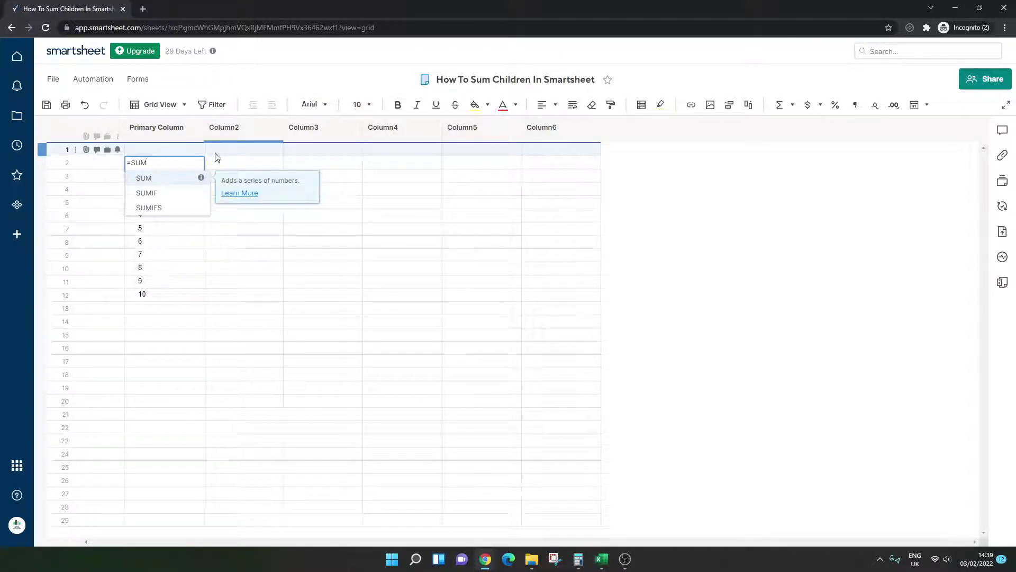
{"action": "type", "text": "(CHILDRE"}
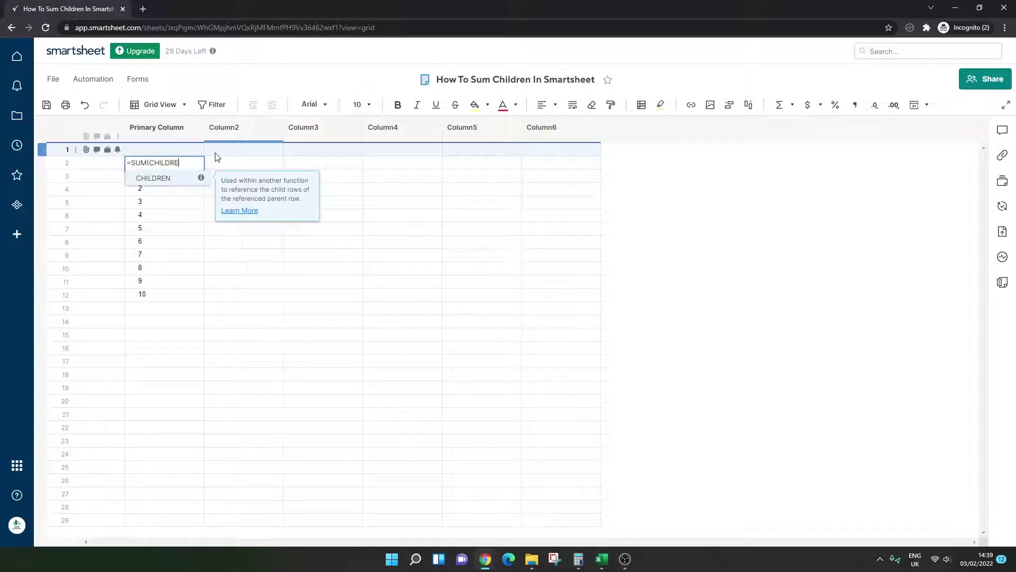
{"action": "type", "text": "N)"}
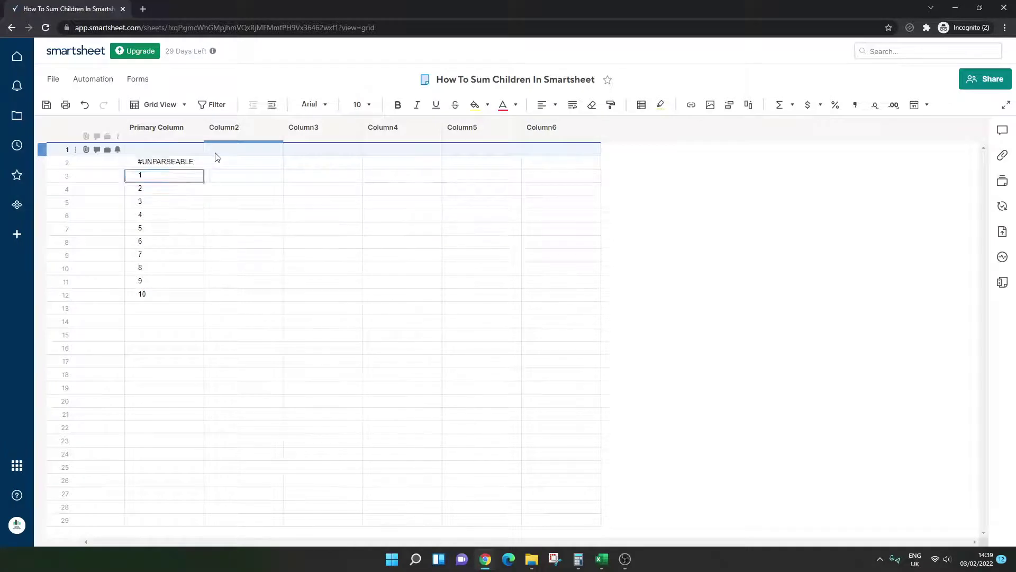
{"action": "key", "text": "Return"}
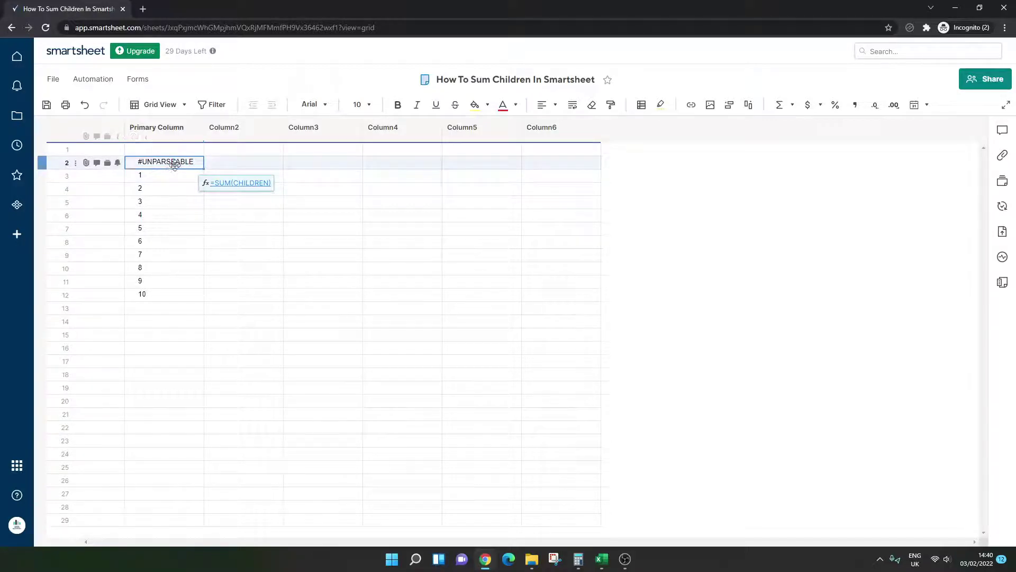
Step: Indent rows 3–12, holding 1 to 10, beneath row 2
{"action": "left_click_drag", "start_coordinate": [168, 178], "coordinate": [175, 295]}
{"action": "left_click_drag", "start_coordinate": [178, 176], "coordinate": [185, 297]}
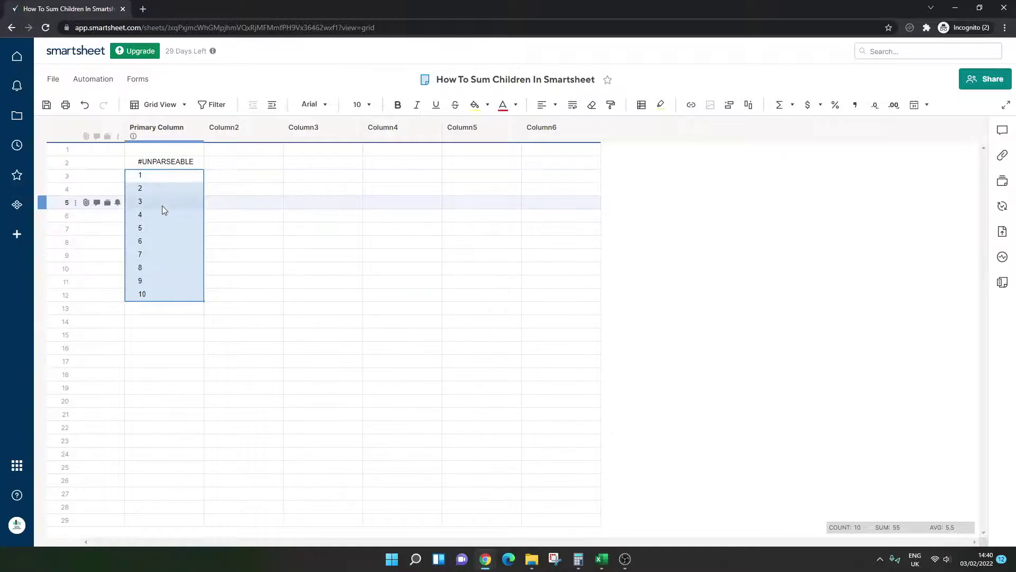
{"action": "left_click", "coordinate": [271, 106]}
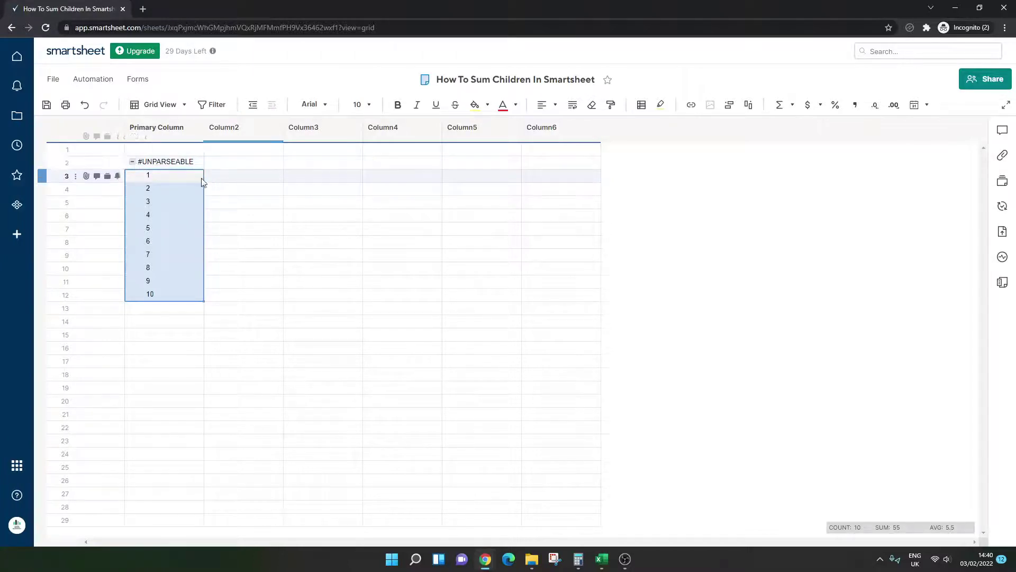
Step: Collapse and expand row 2's children to verify the hierarchy, then recommit row 2's formula
{"action": "left_click", "coordinate": [132, 163]}
{"action": "left_click", "coordinate": [132, 164]}
{"action": "left_click", "coordinate": [133, 163]}
{"action": "left_click", "coordinate": [132, 163]}
{"action": "left_click", "coordinate": [132, 163]}
{"action": "left_click", "coordinate": [132, 163]}
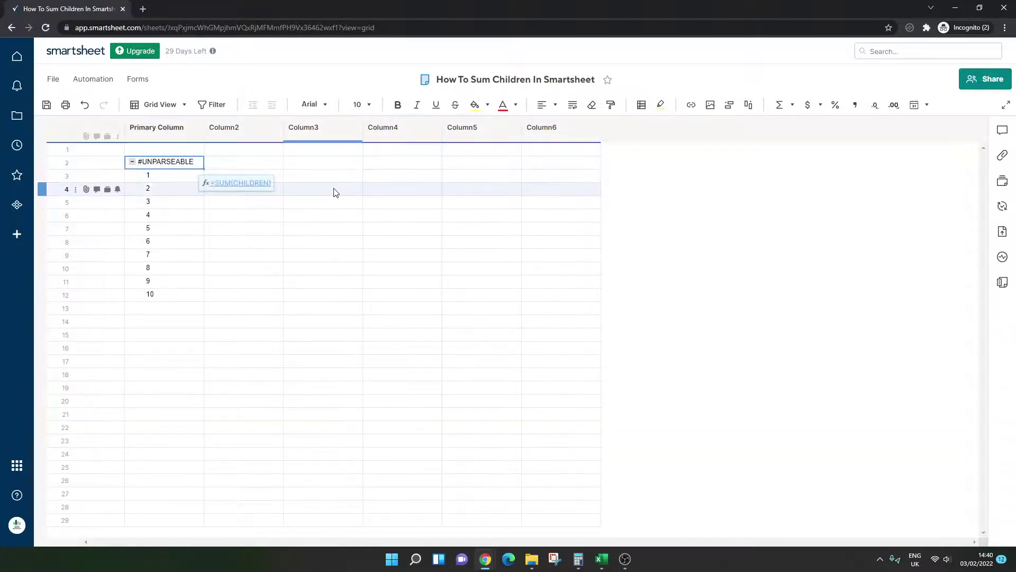
{"action": "left_click", "coordinate": [306, 205]}
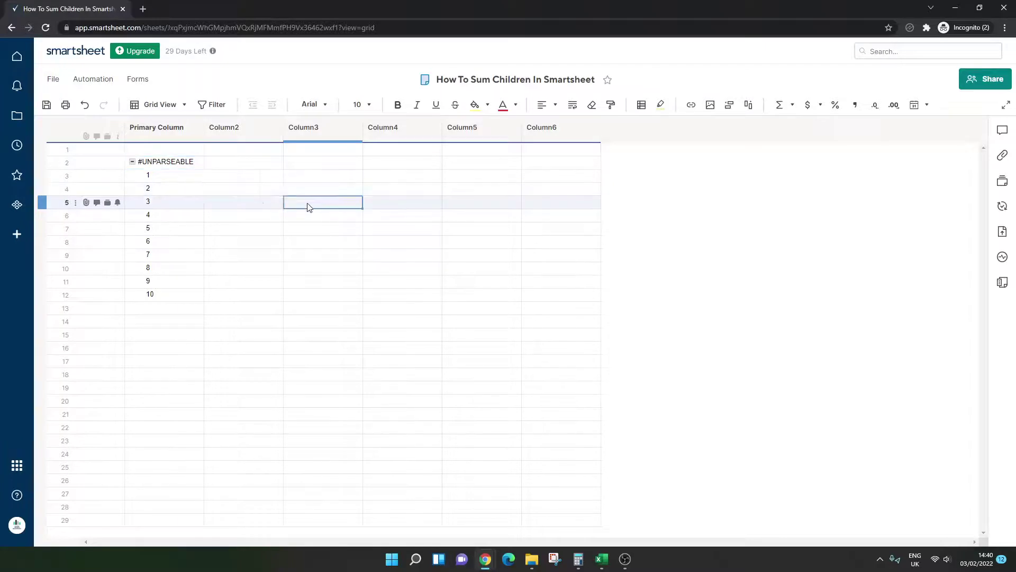
{"action": "double_click", "coordinate": [193, 167]}
{"action": "key", "text": "Return"}
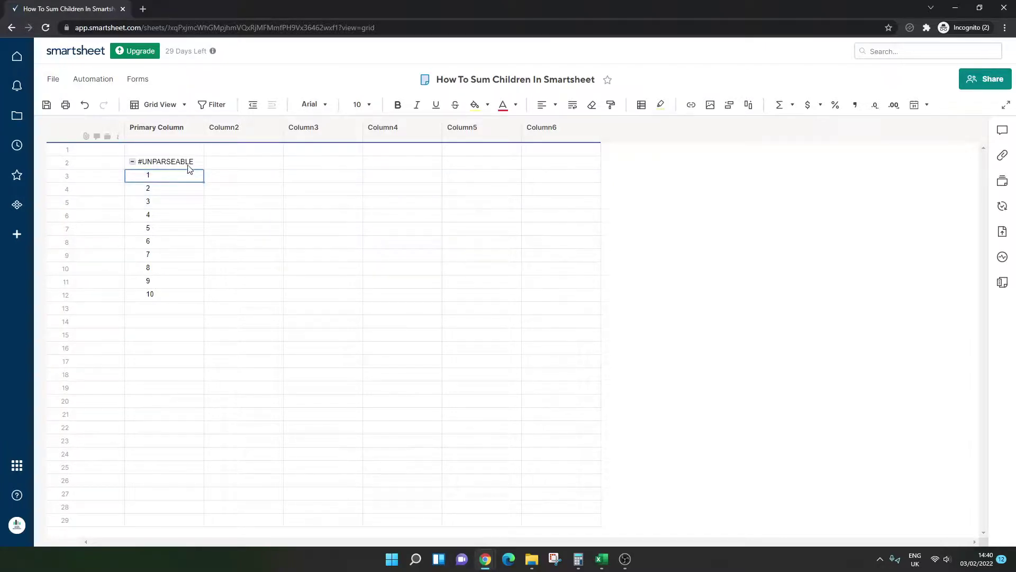
Step: Replace row 2's formula with =SUM(CHILDREN()) so it displays 55
{"action": "double_click", "coordinate": [189, 164]}
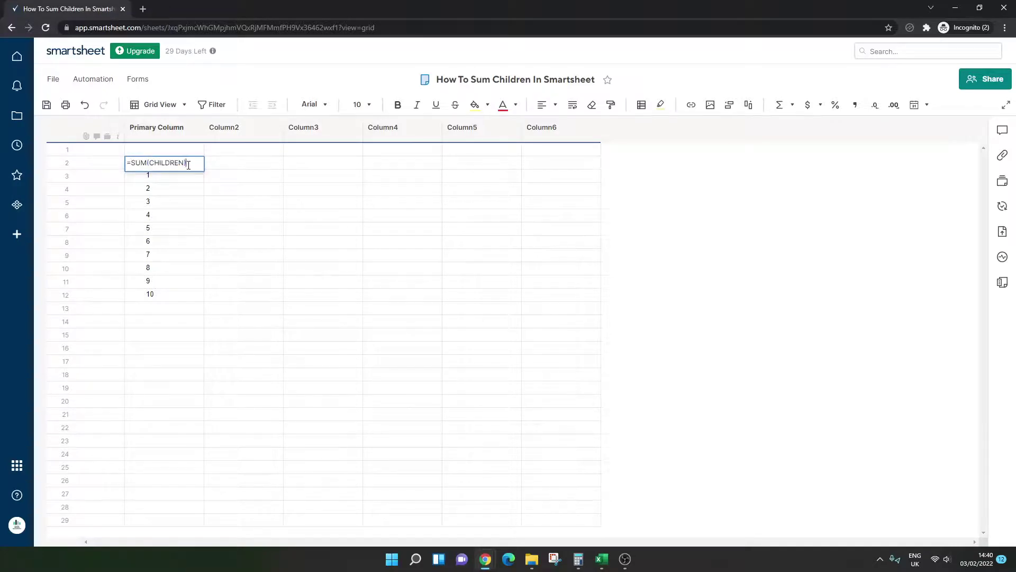
{"action": "key", "text": "ctrl+a"}
{"action": "key", "text": "BackSpace"}
{"action": "type", "text": "=SUM"}
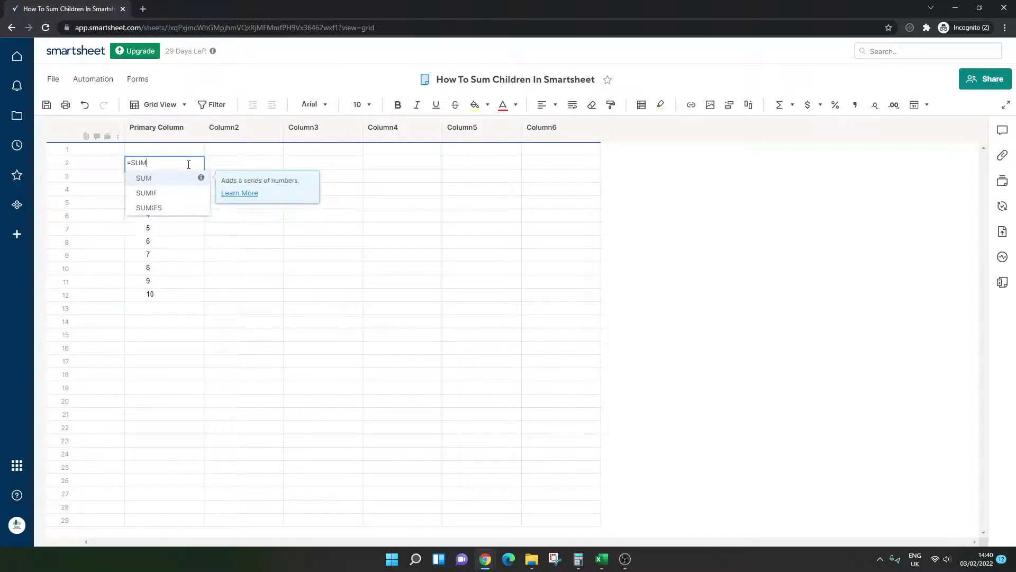
{"action": "type", "text": "(CHILDREN"}
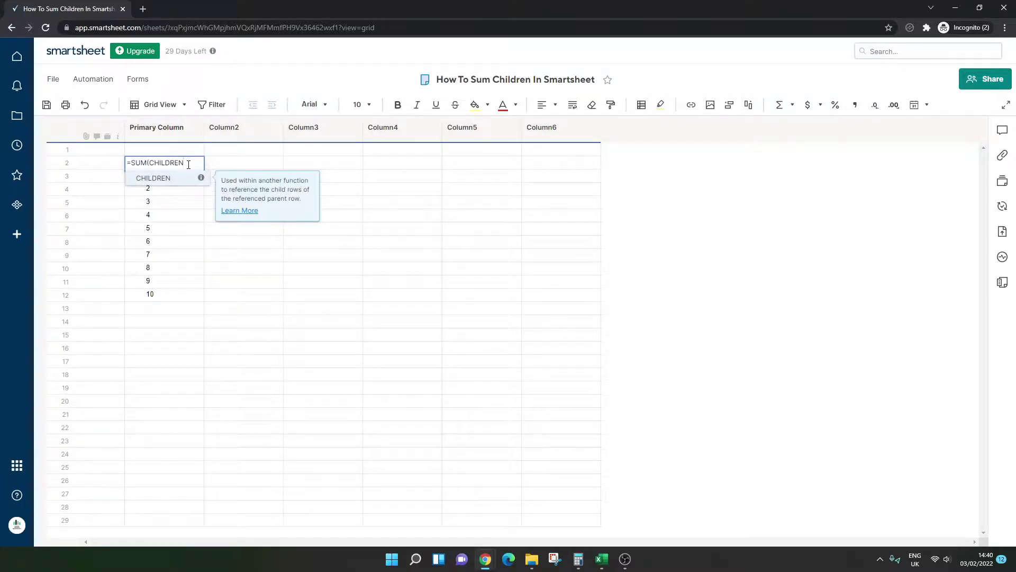
{"action": "type", "text": "("}
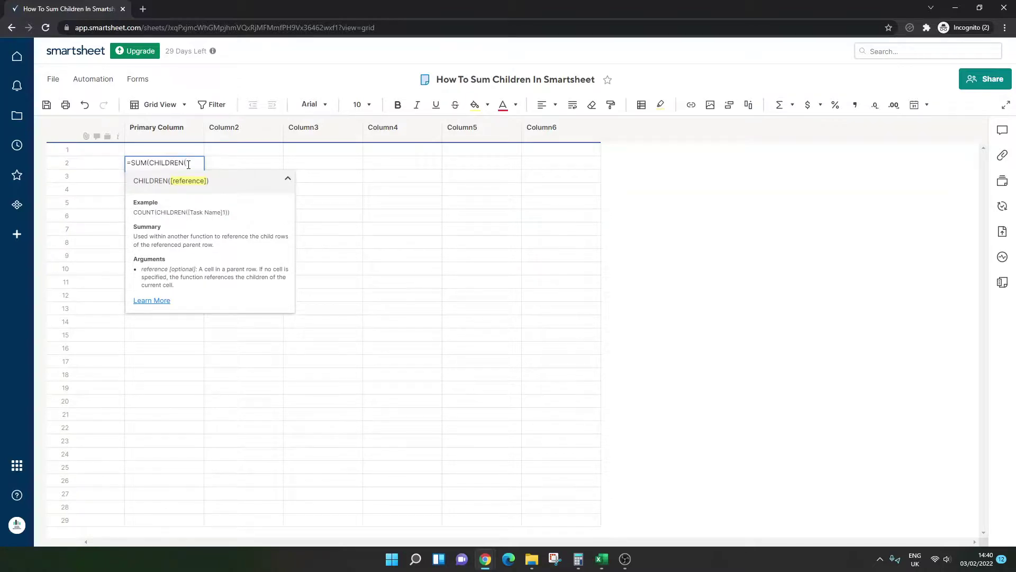
{"action": "type", "text": ")"}
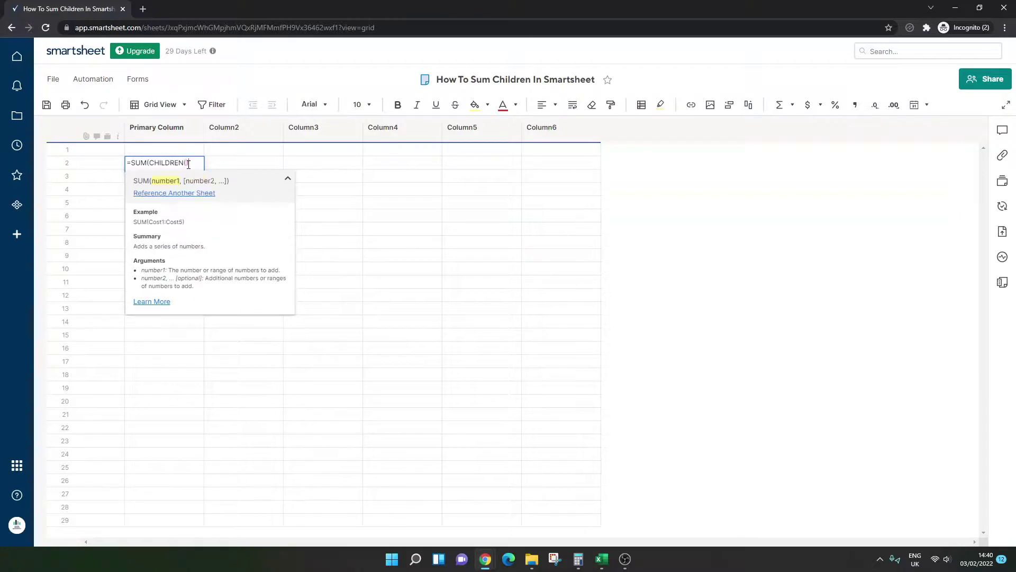
{"action": "type", "text": ")"}
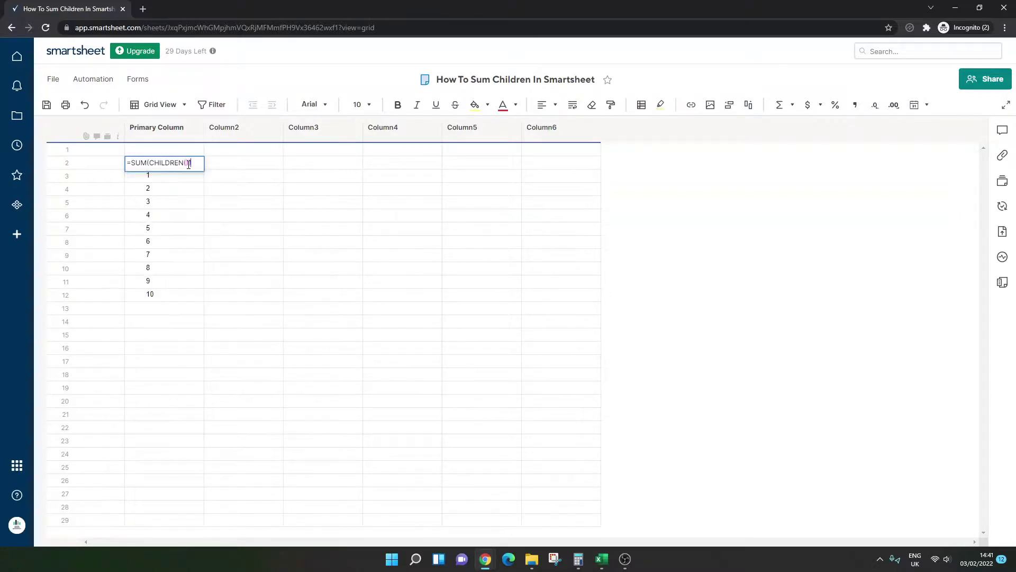
{"action": "key", "text": "Return"}
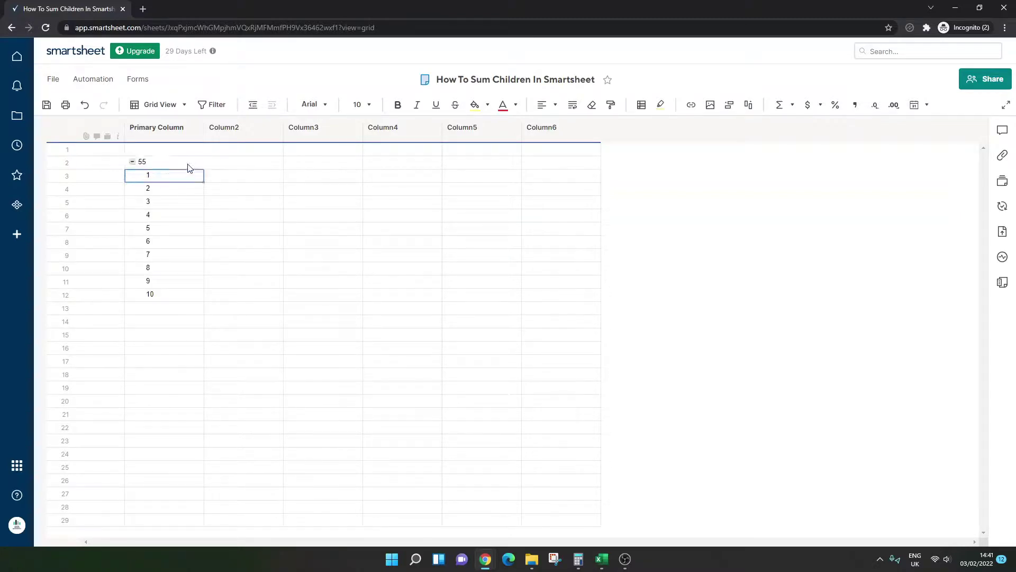
{"action": "left_click", "coordinate": [188, 167]}
{"action": "left_click", "coordinate": [398, 105]}
{"action": "double_click", "coordinate": [170, 162]}
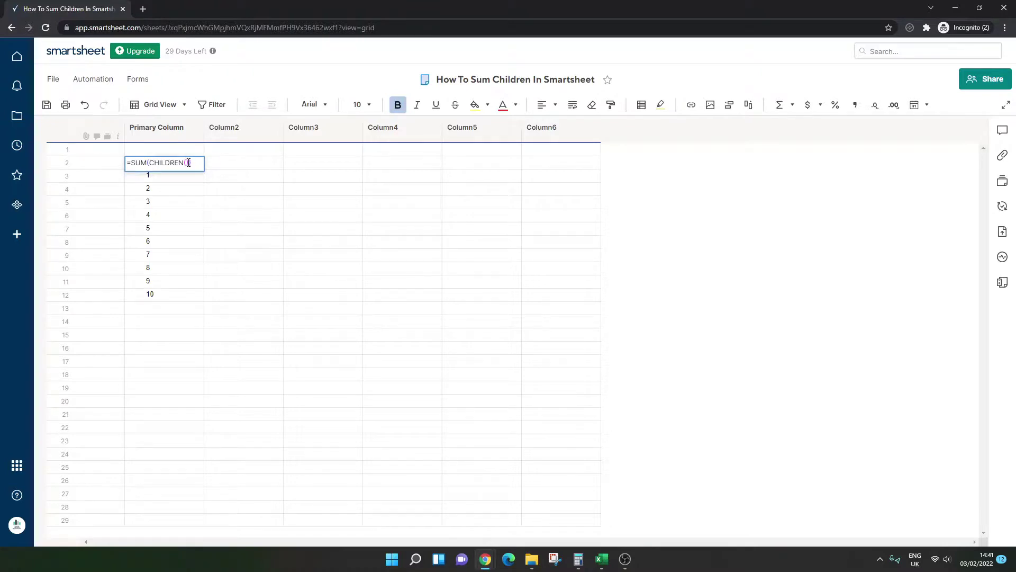
{"action": "left_click", "coordinate": [186, 163]}
{"action": "double_click", "coordinate": [187, 162]}
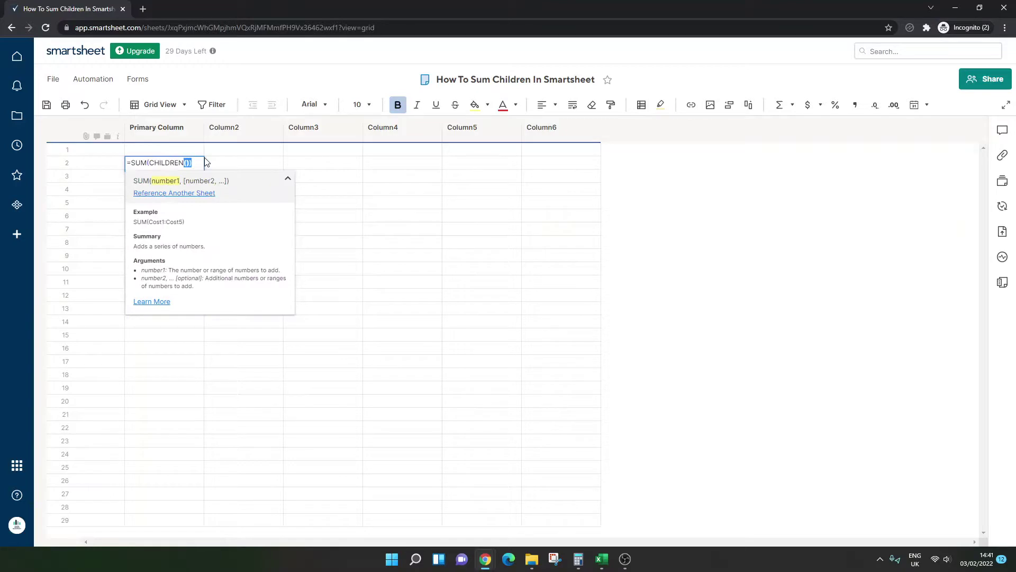
{"action": "left_click", "coordinate": [193, 163]}
{"action": "key", "text": "Return"}
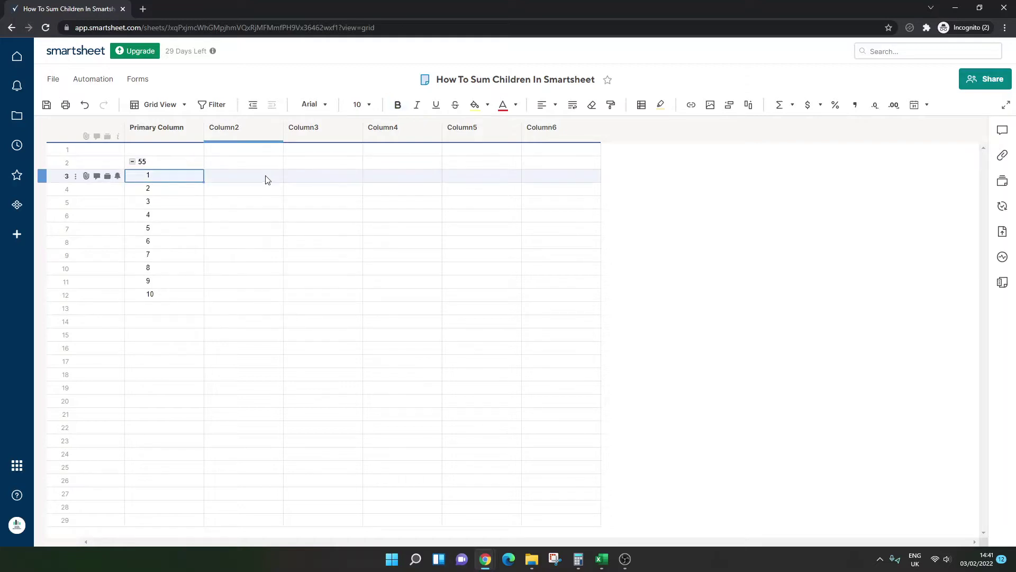